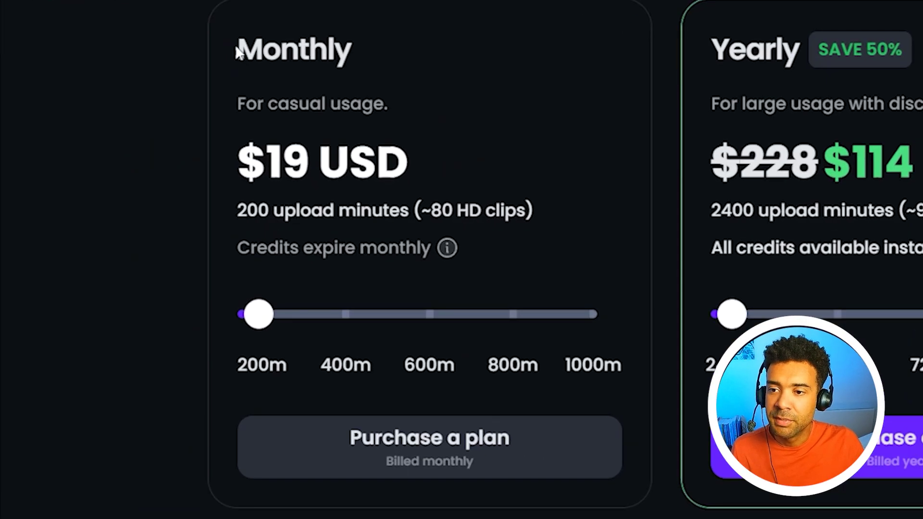
# - Review the Monthly plan's price and the Free forever plan on the pricing page
pyautogui.moveTo(240, 158); pyautogui.dragTo(411, 165)
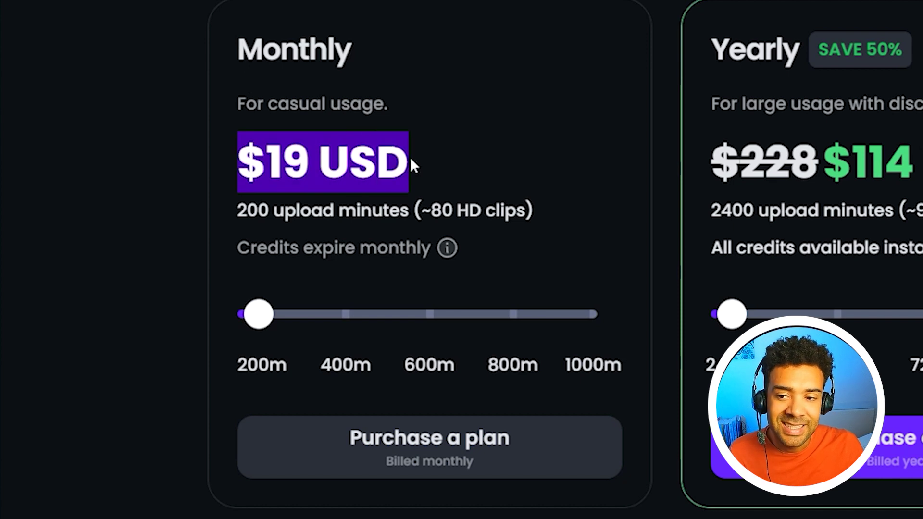
pyautogui.click(156, 121)
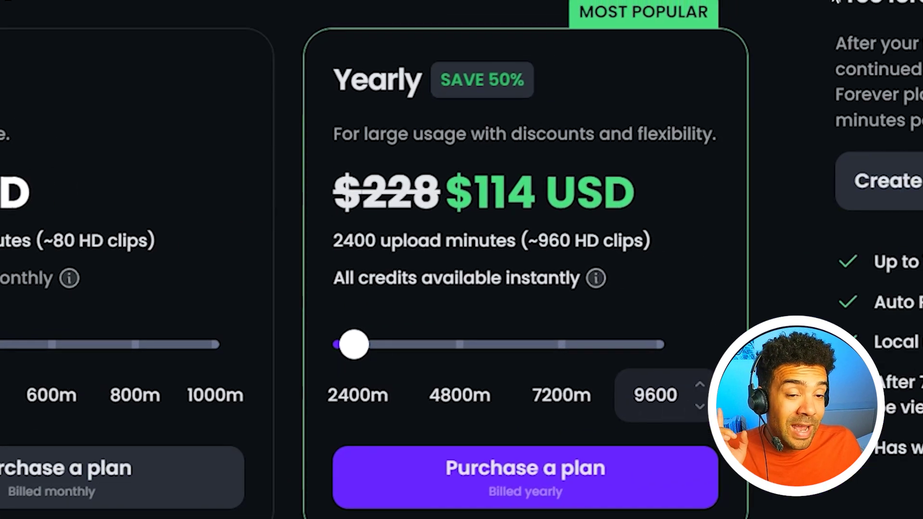
pyautogui.moveTo(569, 16); pyautogui.dragTo(700, 21)
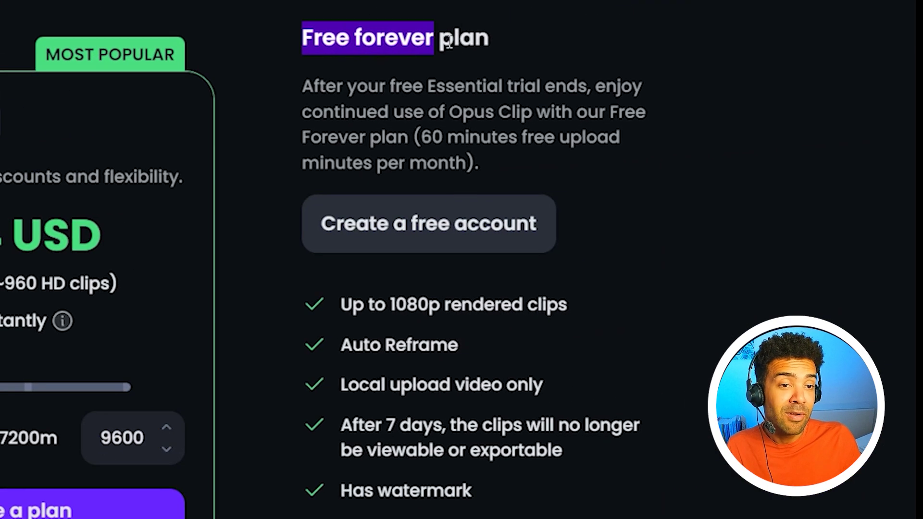
pyautogui.moveTo(447, 42); pyautogui.dragTo(504, 41)
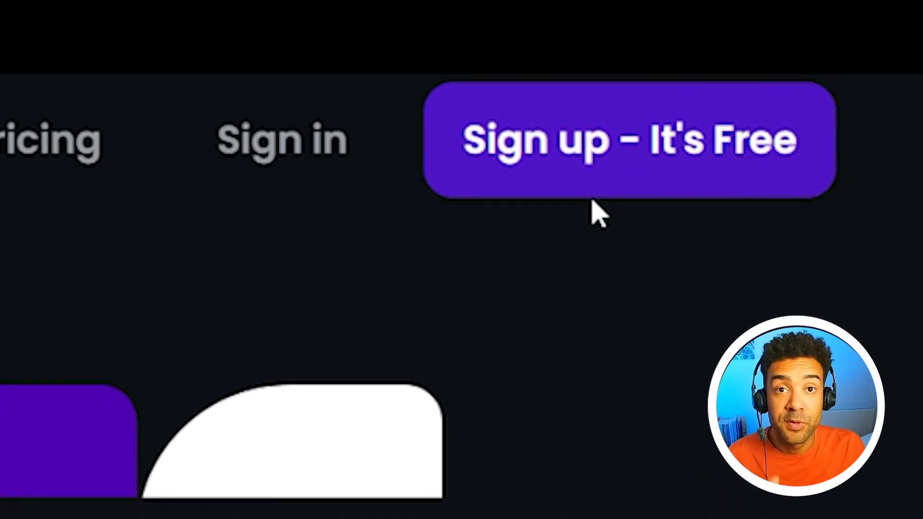
# - Start the free sign-up and activate the video link field for making clips
pyautogui.click(674, 189)
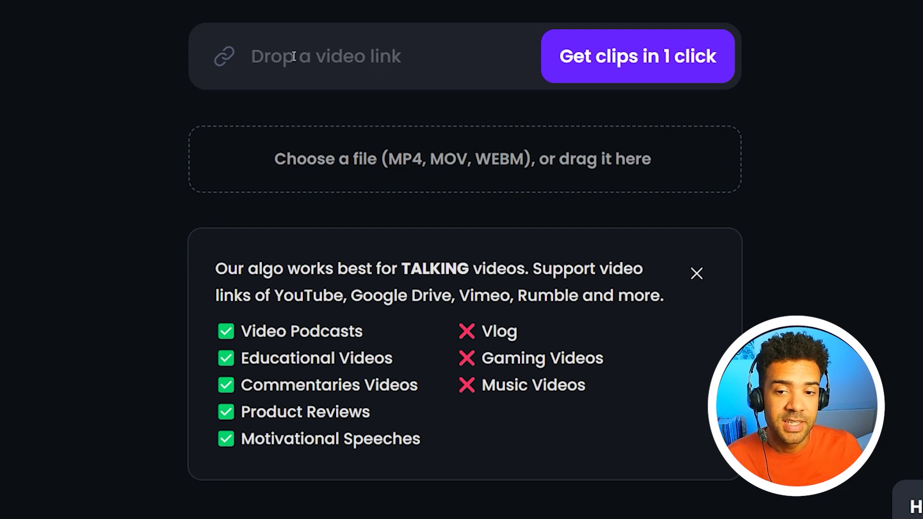
pyautogui.click(294, 57)
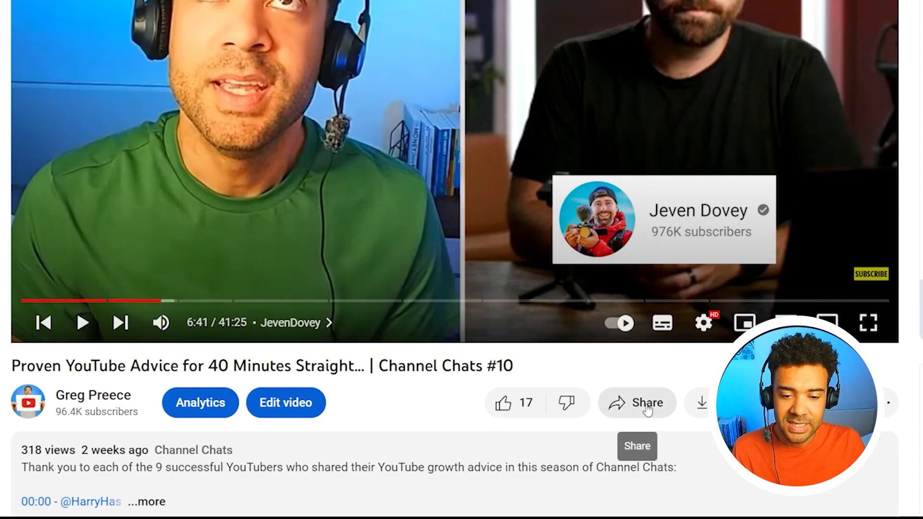
# - Copy the share link of the YouTube video "Proven YouTube Advice for 40 Minutes Straight... | Channel Chats #10" and paste it as OpusClip's video link
pyautogui.click(648, 411)
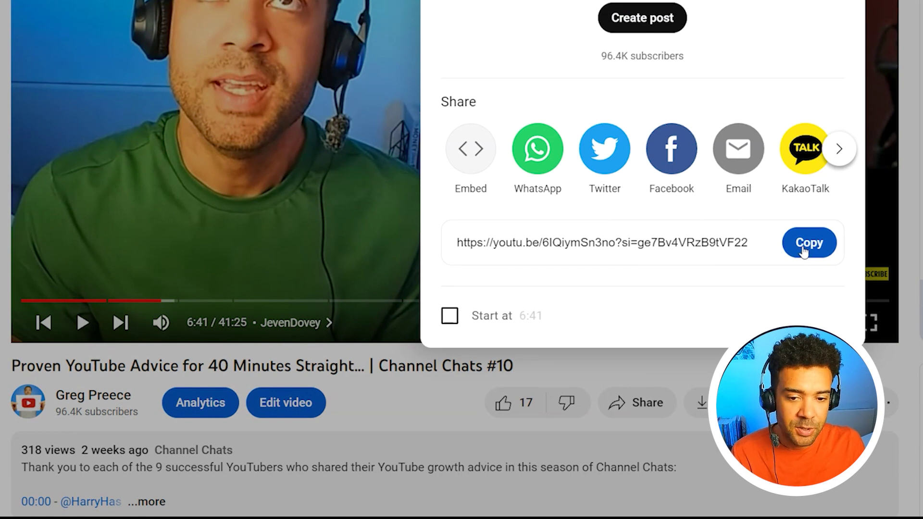
pyautogui.click(803, 251)
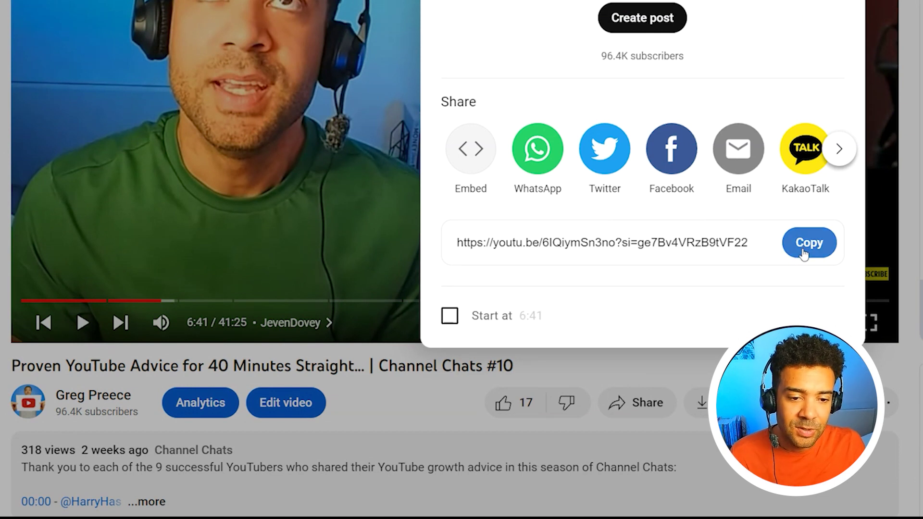
pyautogui.click(809, 243)
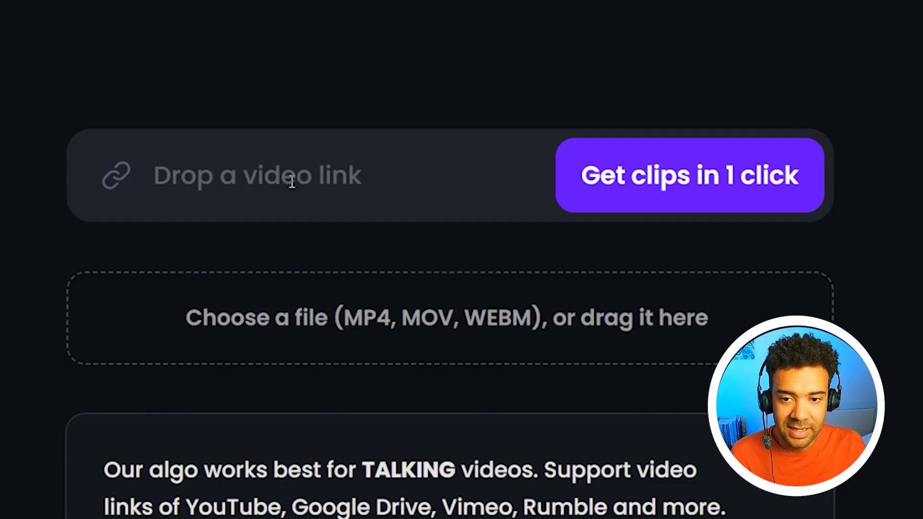
pyautogui.click(292, 182)
pyautogui.hotkey('ctrl', 'v')
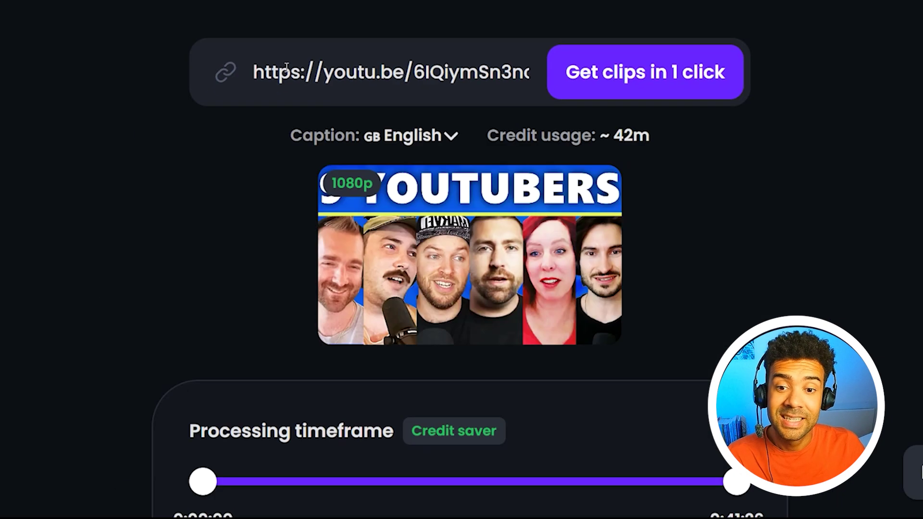
pyautogui.moveTo(287, 68); pyautogui.dragTo(499, 75)
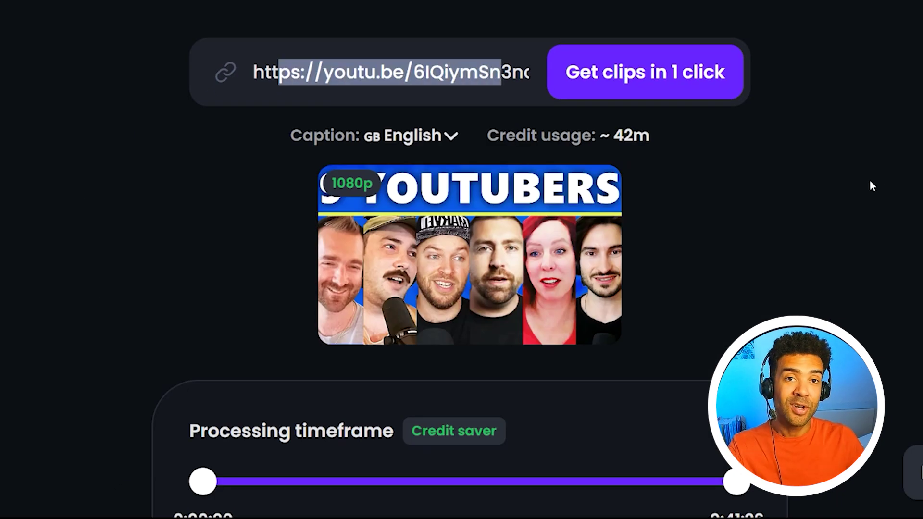
# - Set the preferred clip length to both <30s and 30s~60s
pyautogui.scroll(-2, 887, 118)
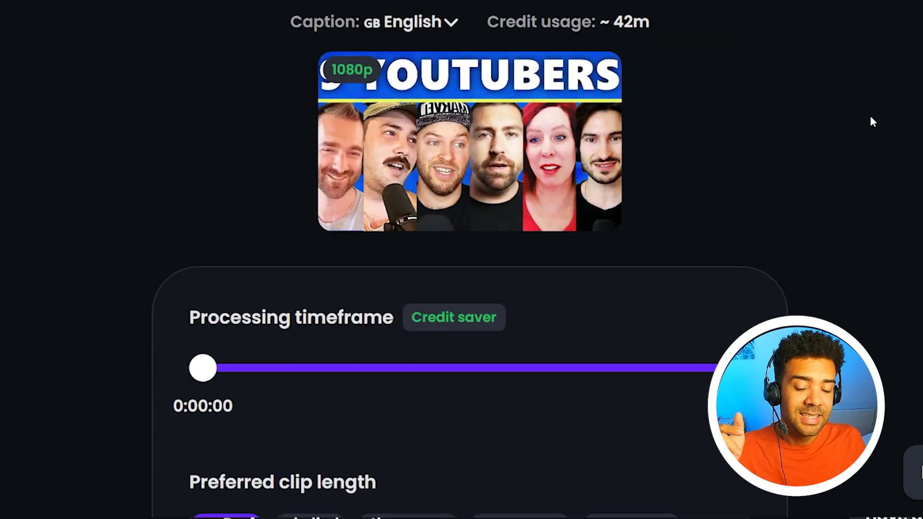
pyautogui.scroll(-1, 788, 247)
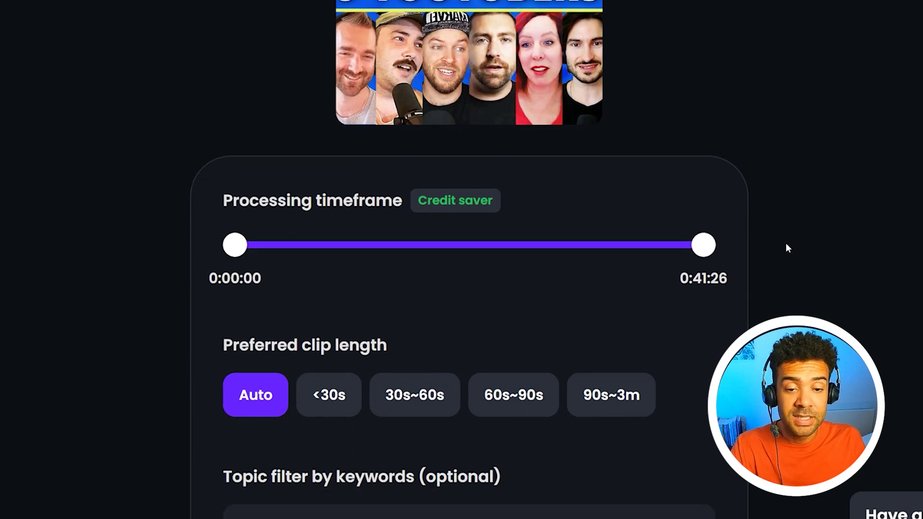
pyautogui.scroll(-1, 786, 247)
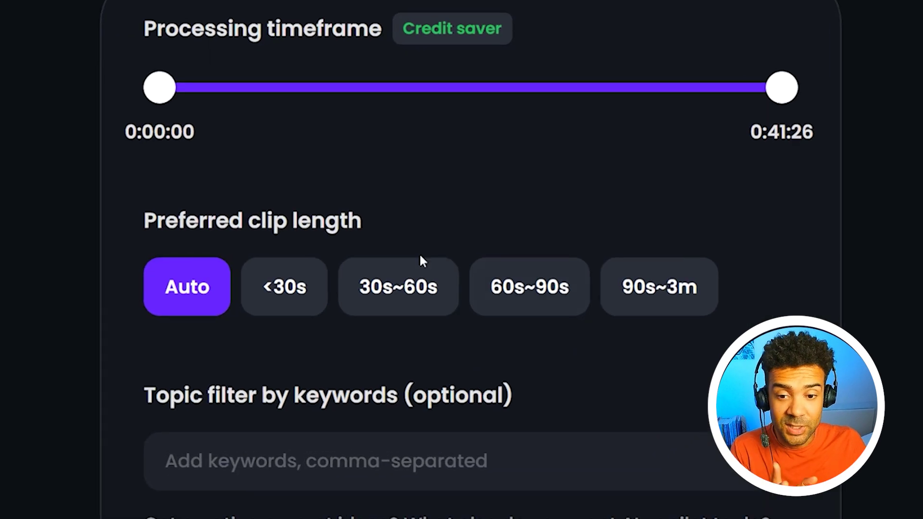
pyautogui.click(286, 308)
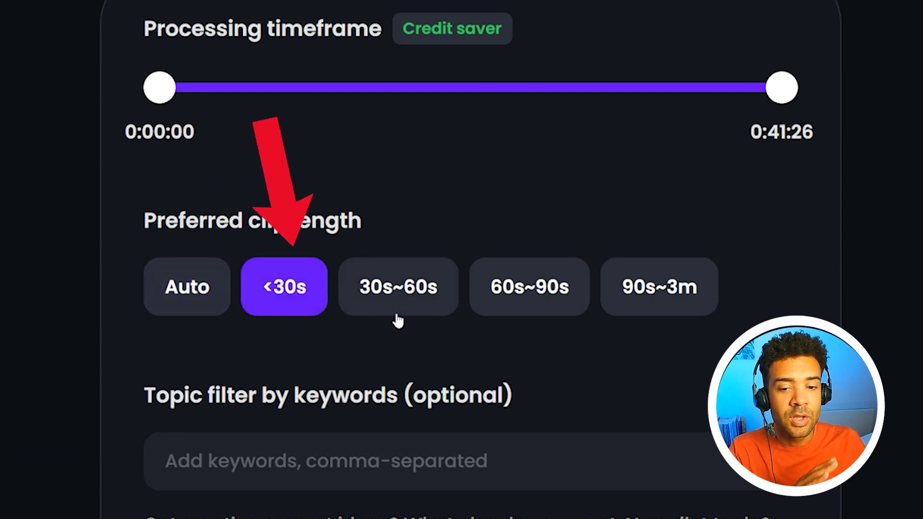
pyautogui.click(405, 302)
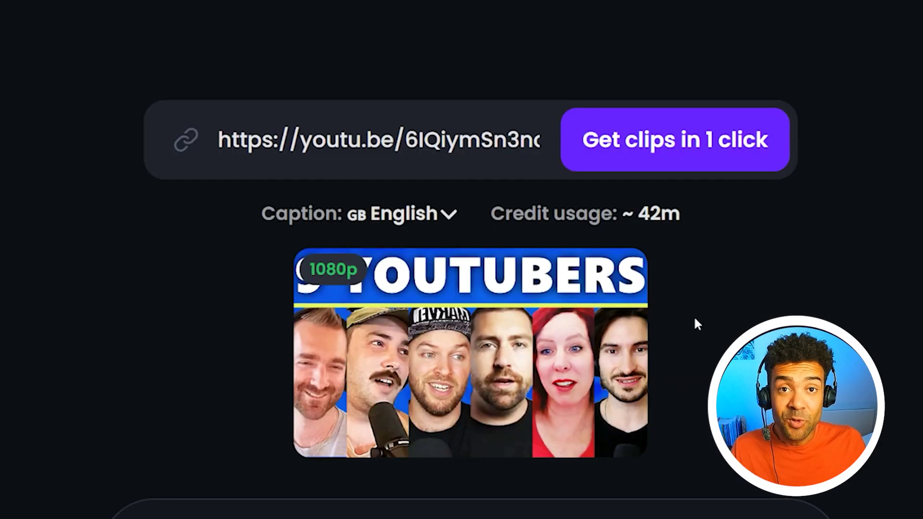
# - Start generating clips from the linked video and check the processing status and the email notification note
pyautogui.click(704, 160)
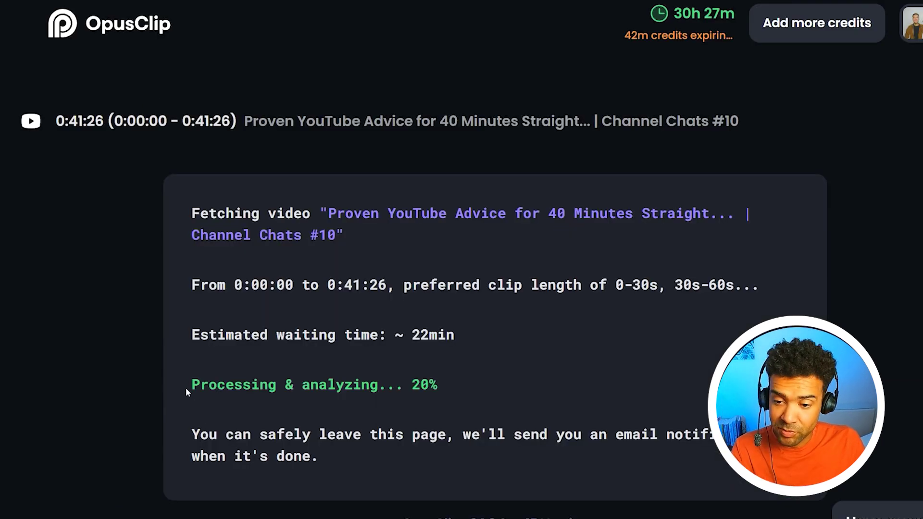
pyautogui.moveTo(217, 387); pyautogui.dragTo(440, 389)
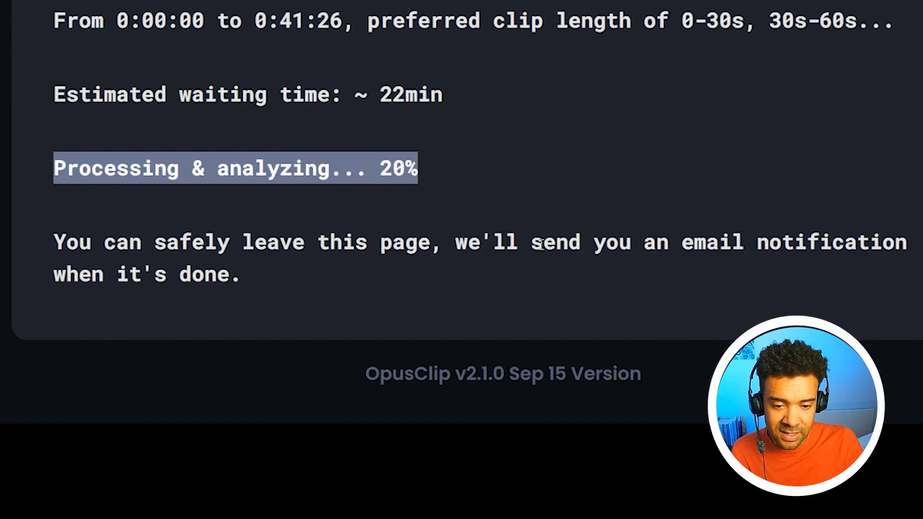
pyautogui.moveTo(679, 243); pyautogui.dragTo(778, 285)
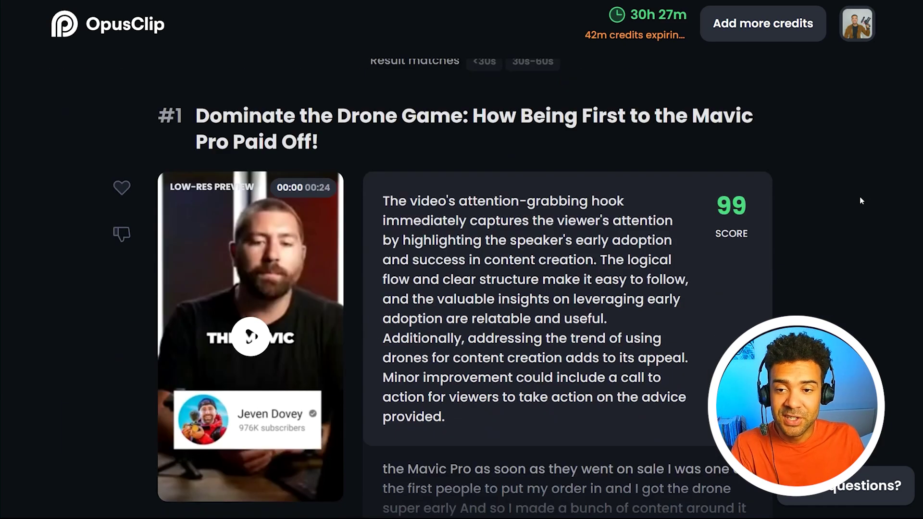
# - Browse the generated clips from the first-ranked one down to the last and check the last clip's rank number
pyautogui.scroll(-3, 842, 186)
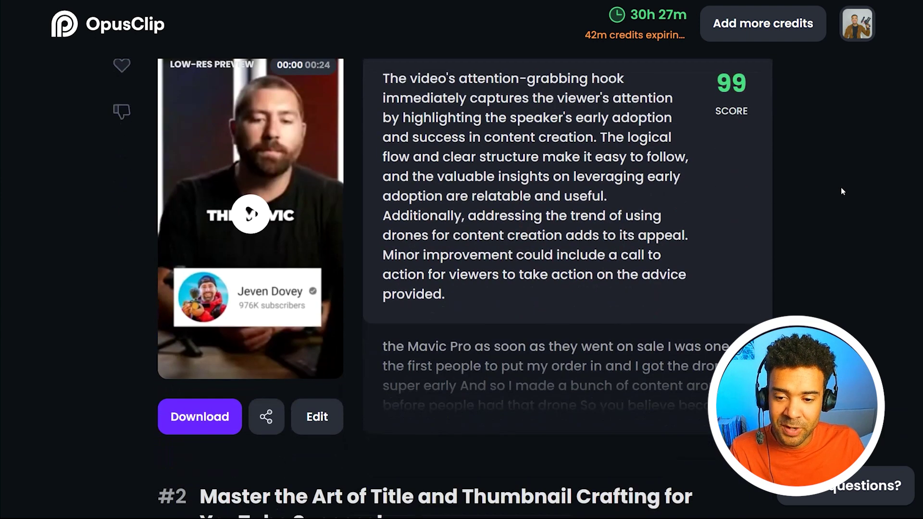
pyautogui.scroll(-15, 842, 192)
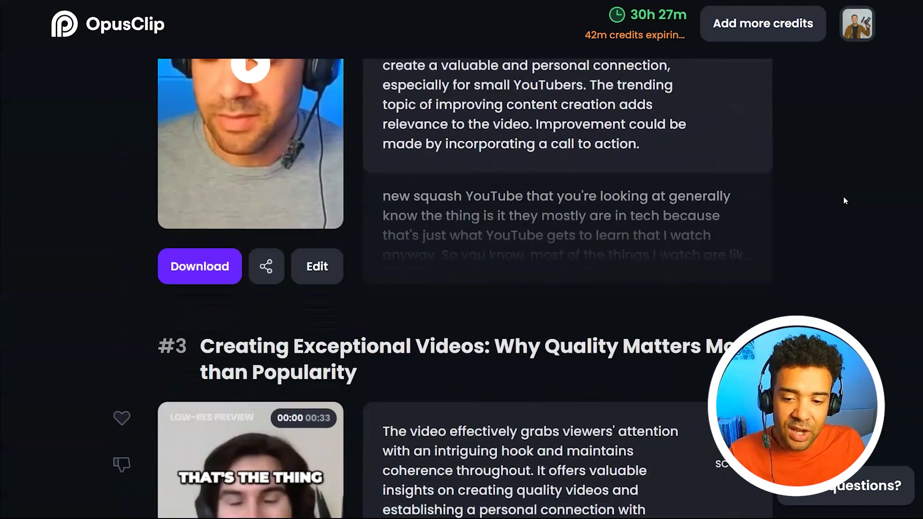
pyautogui.scroll(-5, 844, 201)
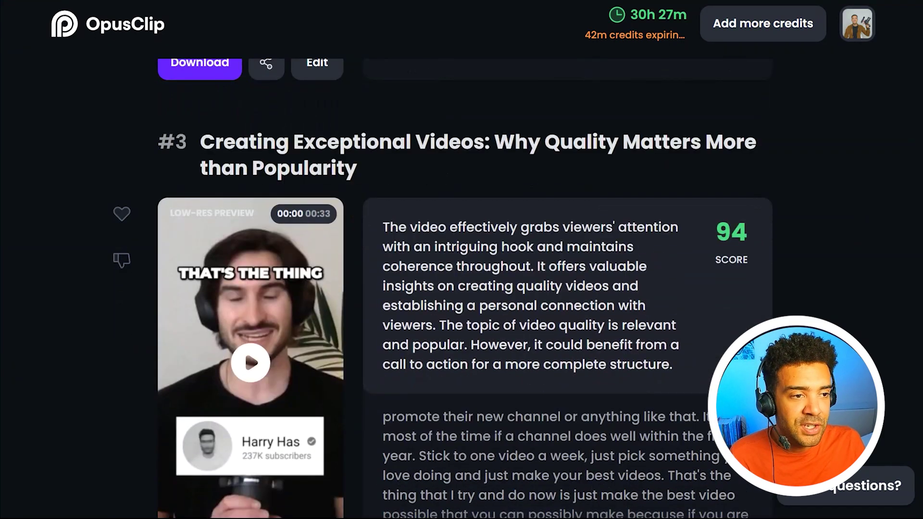
pyautogui.scroll(-20, 481, 289)
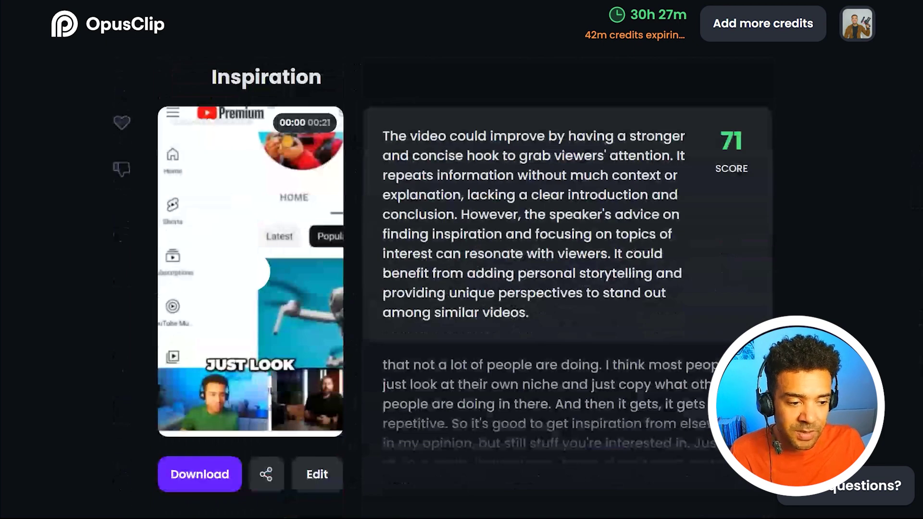
pyautogui.scroll(2, 654, 268)
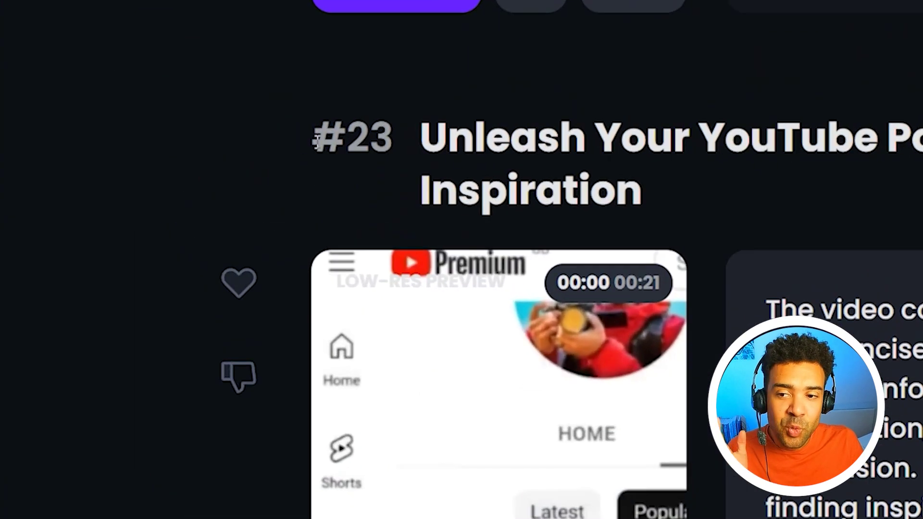
pyautogui.moveTo(158, 133); pyautogui.dragTo(198, 137)
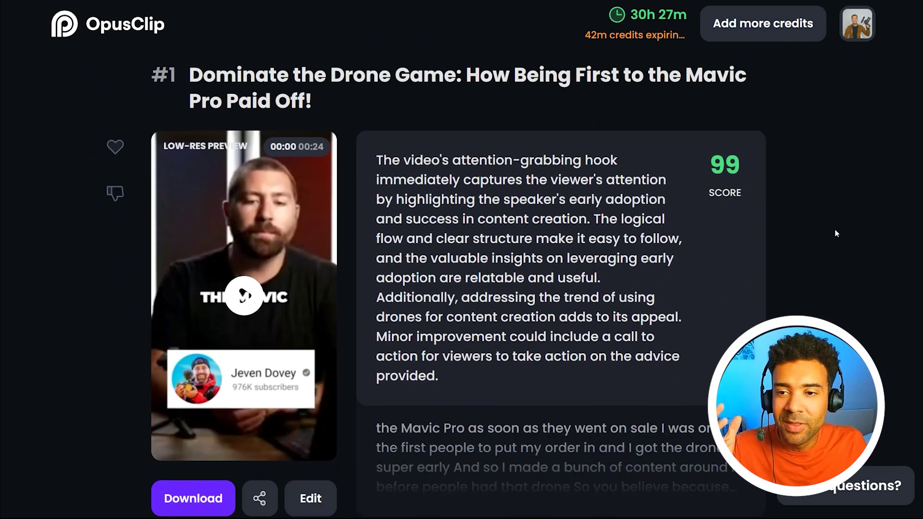
# - Examine the titles, descriptions and scores of the top-ranked clips, from the first through the sixth
pyautogui.scroll(-5, 836, 234)
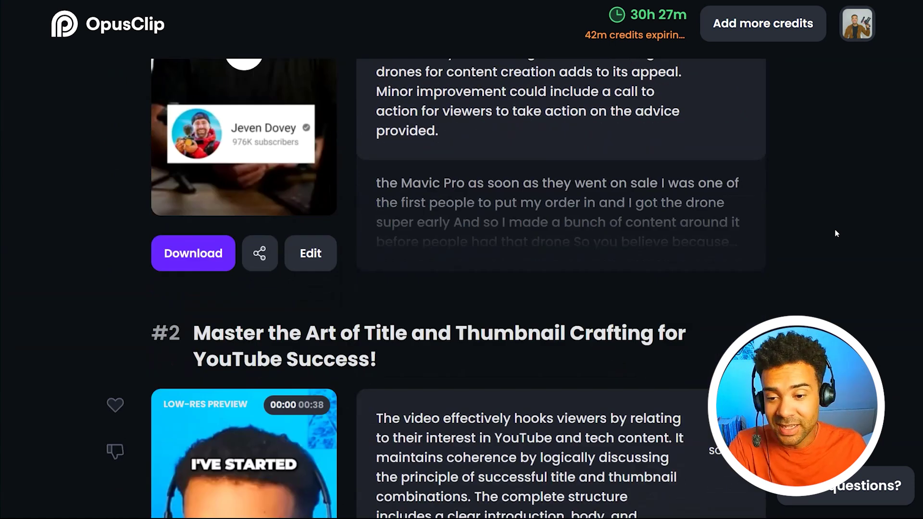
pyautogui.scroll(-3, 836, 234)
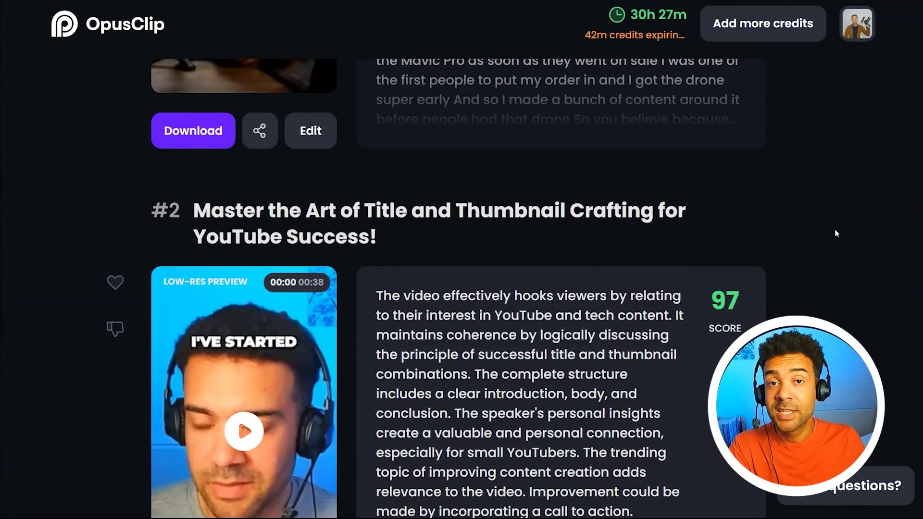
pyautogui.scroll(-3, 836, 234)
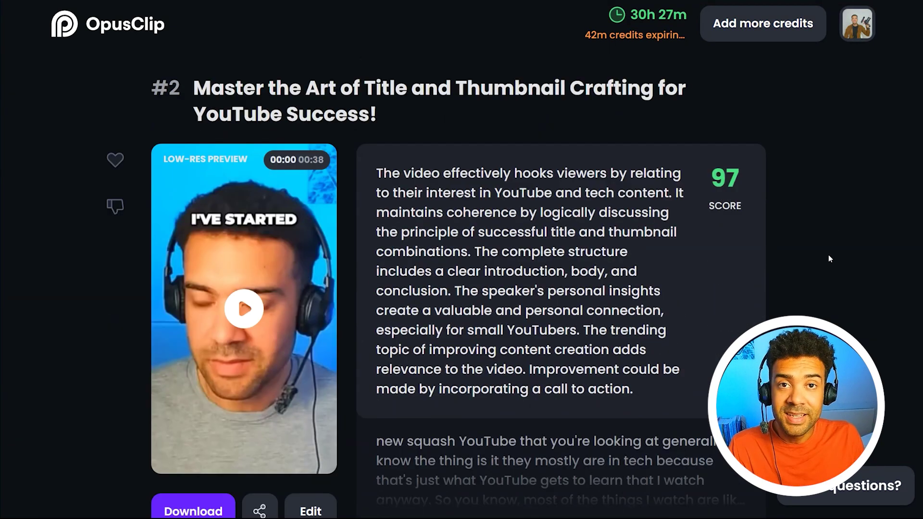
pyautogui.scroll(-3, 829, 256)
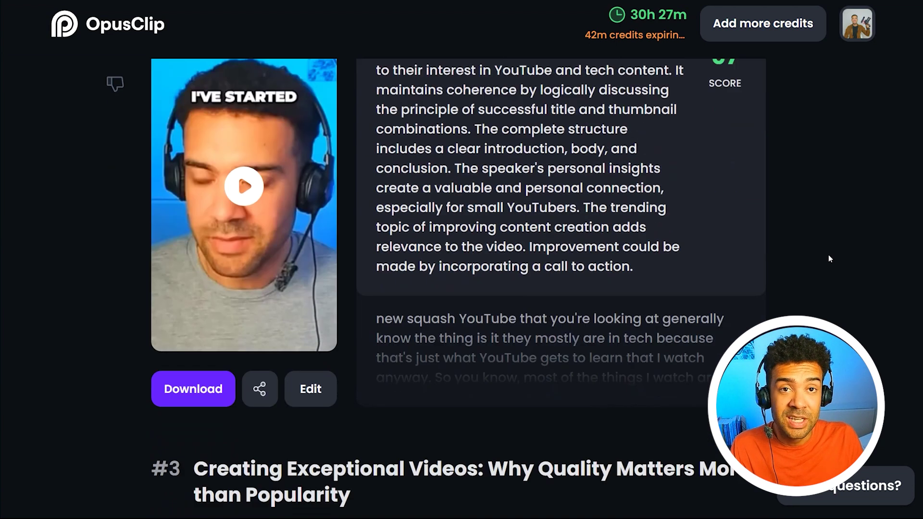
pyautogui.scroll(-3, 829, 259)
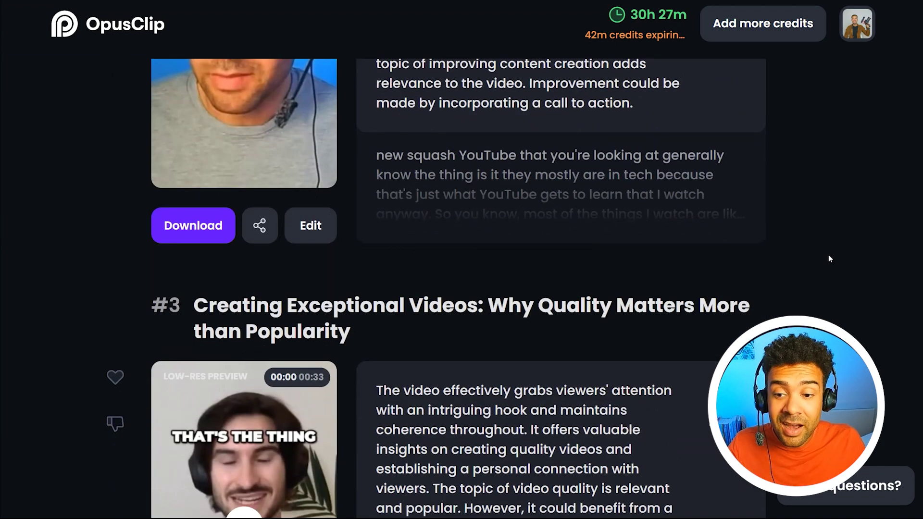
pyautogui.scroll(-5, 829, 258)
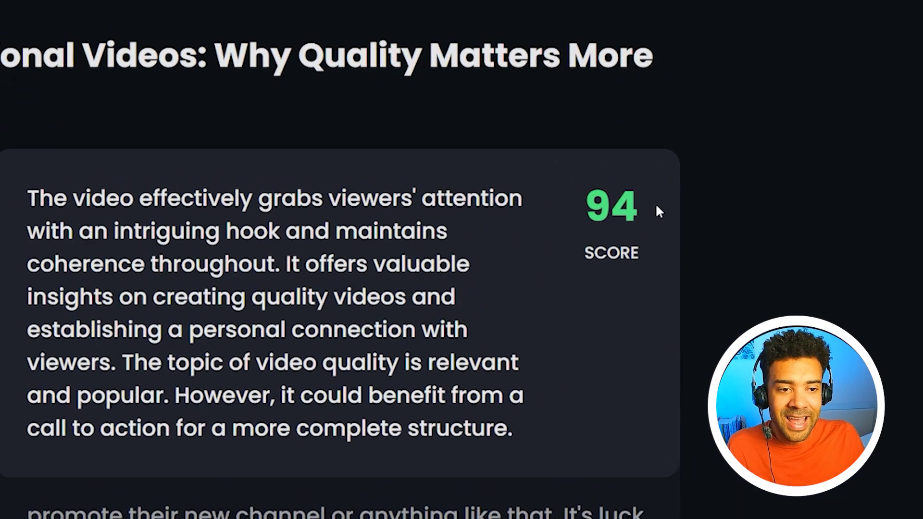
pyautogui.moveTo(718, 194)
pyautogui.doubleClick(428, 231)
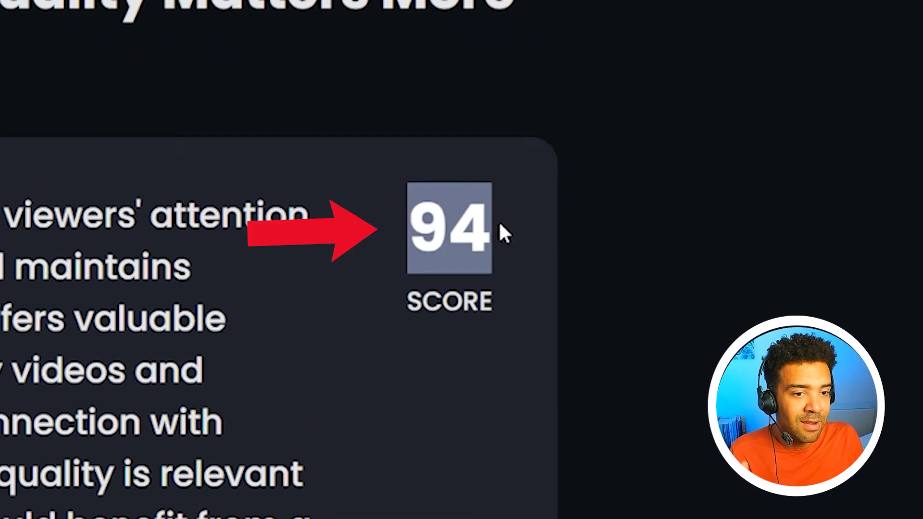
pyautogui.scroll(-15, 501, 252)
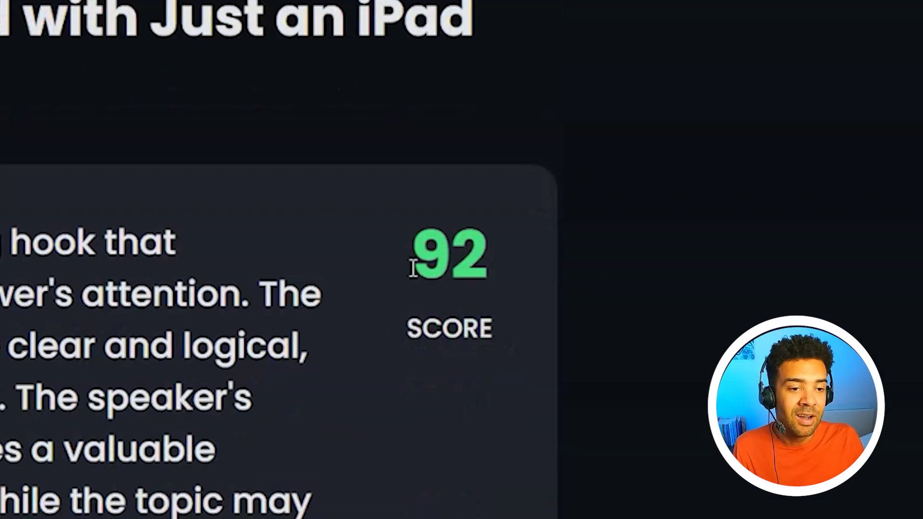
pyautogui.moveTo(413, 268); pyautogui.dragTo(510, 281)
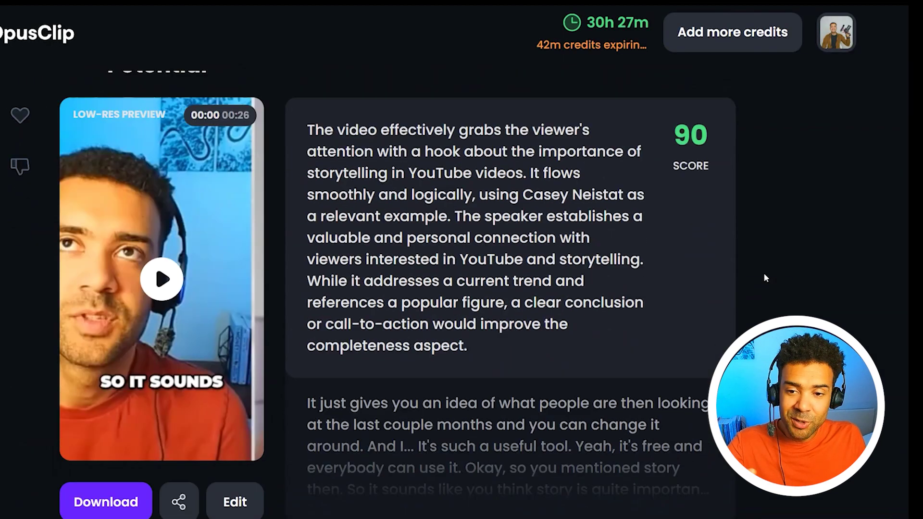
pyautogui.scroll(-8, 764, 274)
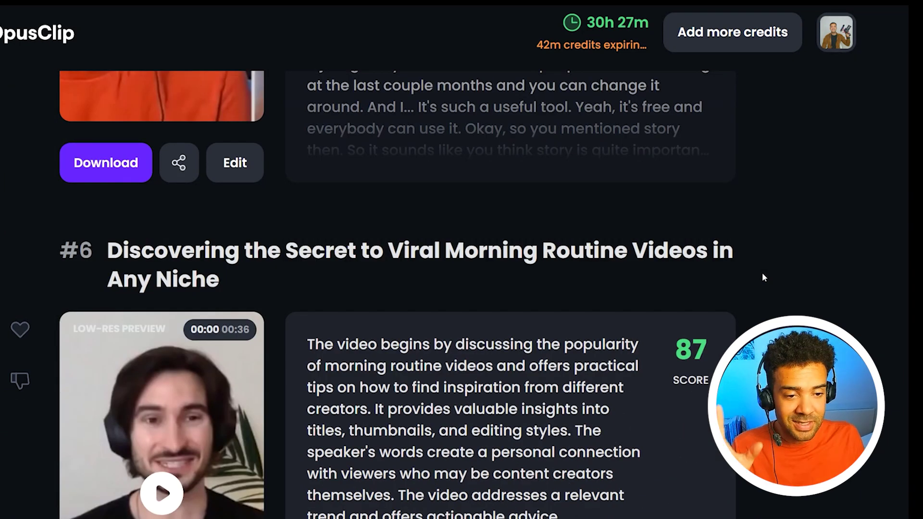
# - Examine the titles, descriptions and scores of the clips ranked sixth through ninth
pyautogui.scroll(-3, 763, 272)
pyautogui.scroll(-2, 764, 278)
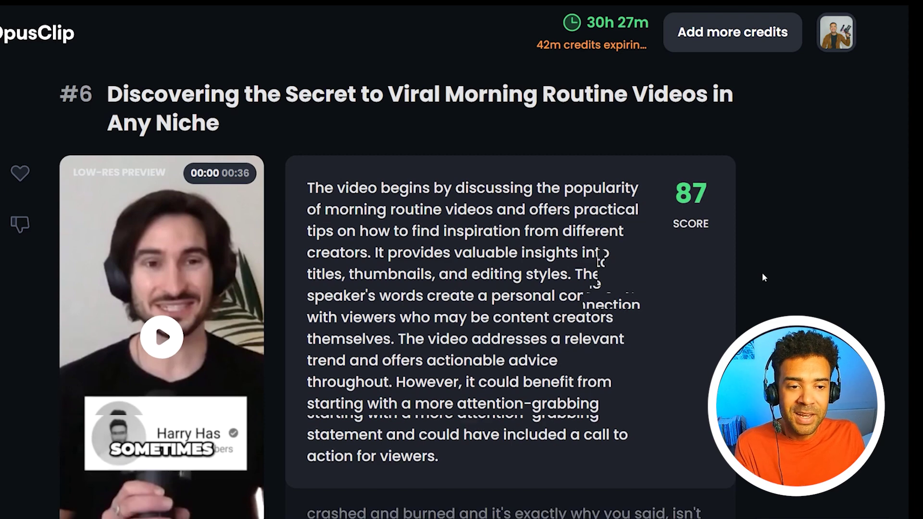
pyautogui.scroll(-2, 764, 277)
pyautogui.scroll(-10, 762, 278)
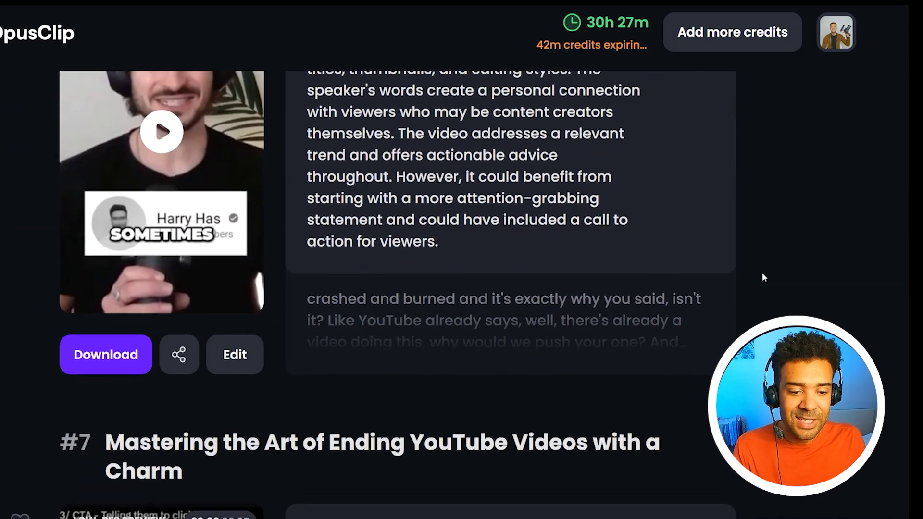
pyautogui.scroll(-10, 763, 277)
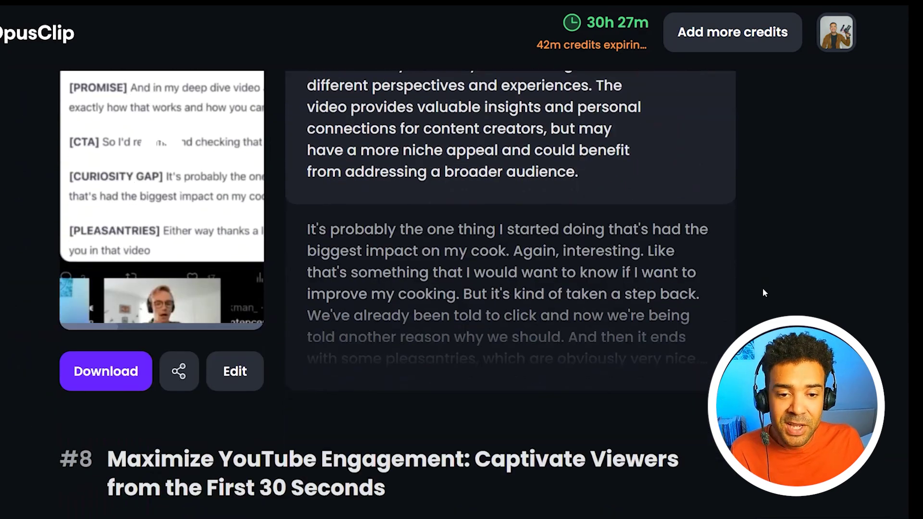
pyautogui.scroll(-3, 763, 289)
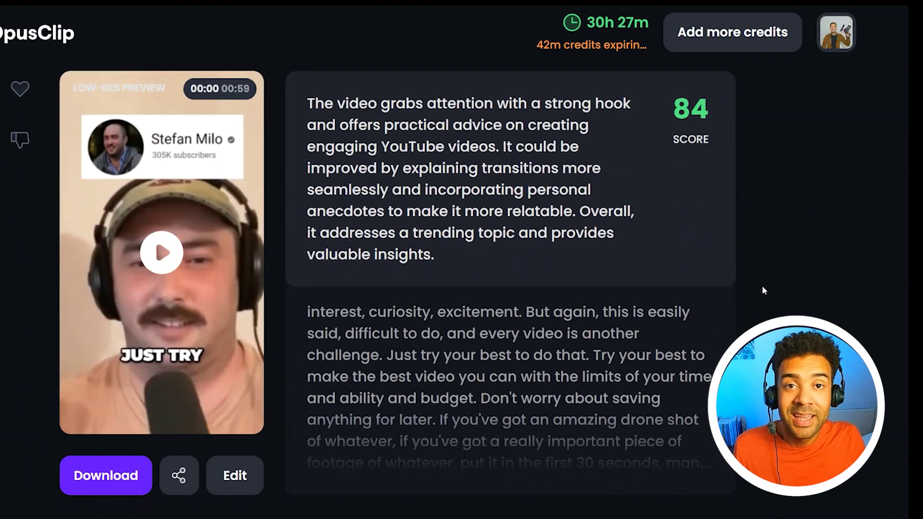
pyautogui.scroll(-4, 763, 285)
pyautogui.scroll(-3, 763, 291)
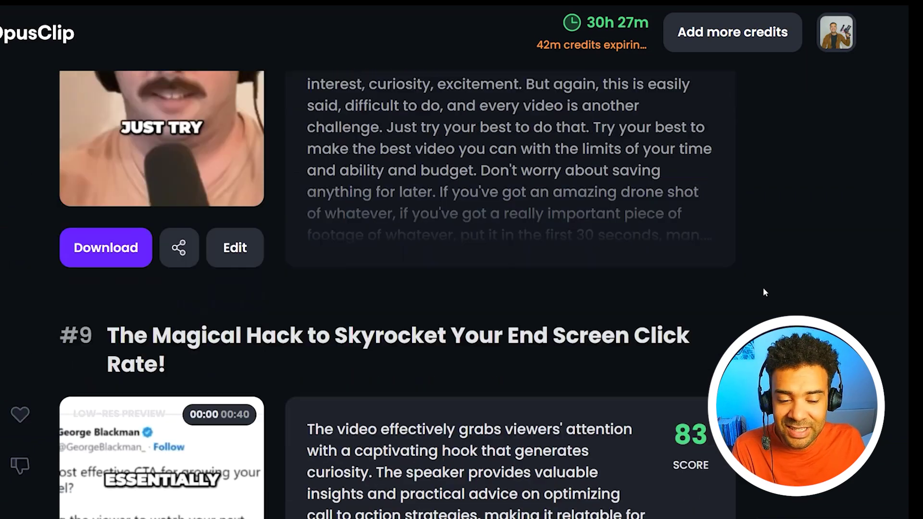
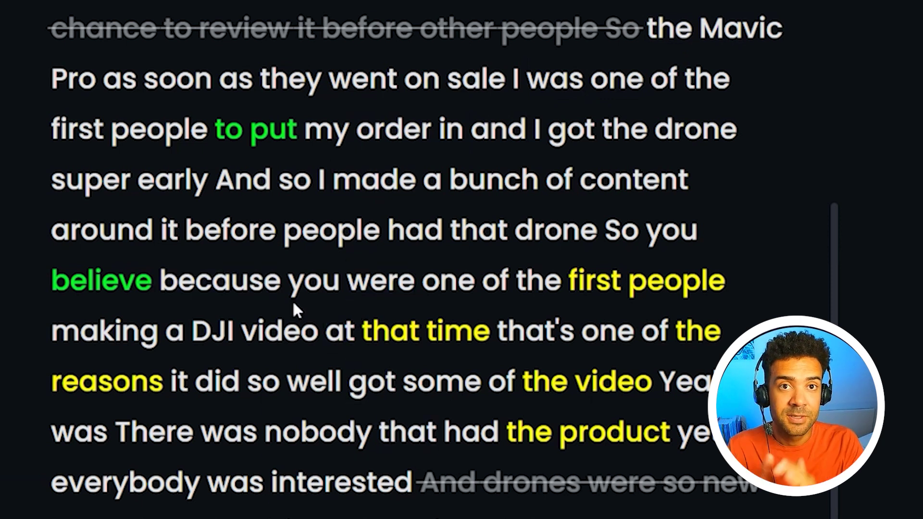
# - Trim the clip in its transcript to start at "And so I made a bunch" and end at "There", and preview the trimmed clip
pyautogui.click(242, 185)
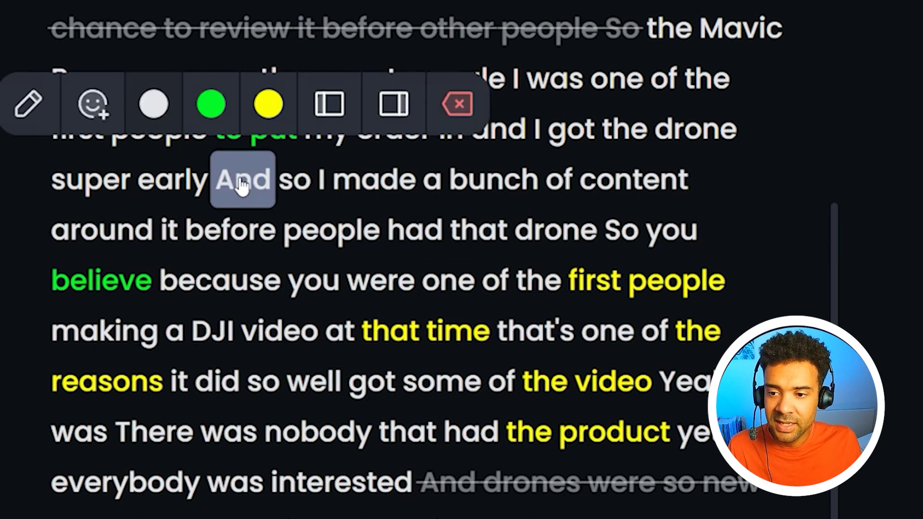
pyautogui.click(327, 115)
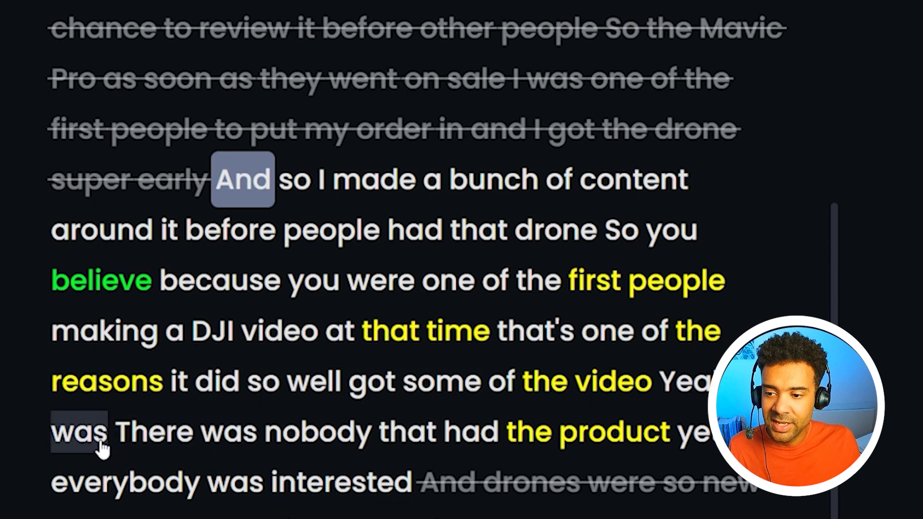
pyautogui.click(166, 445)
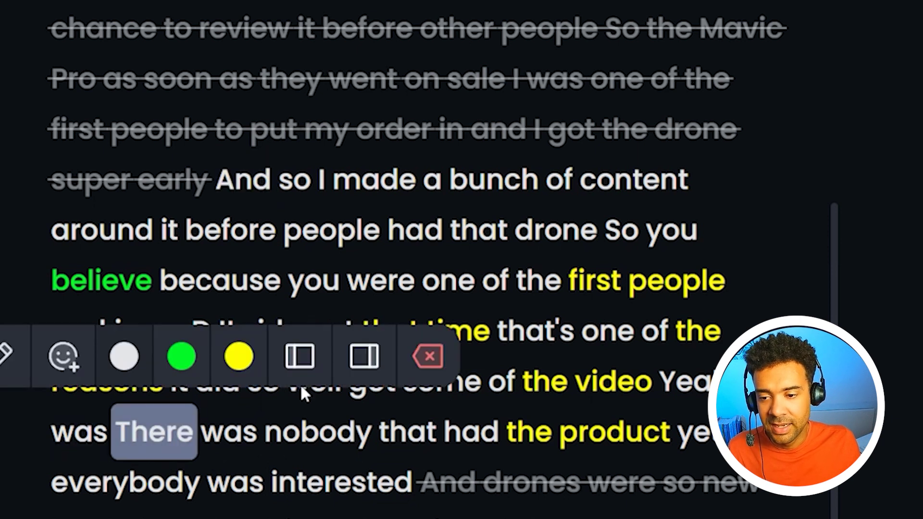
pyautogui.click(364, 379)
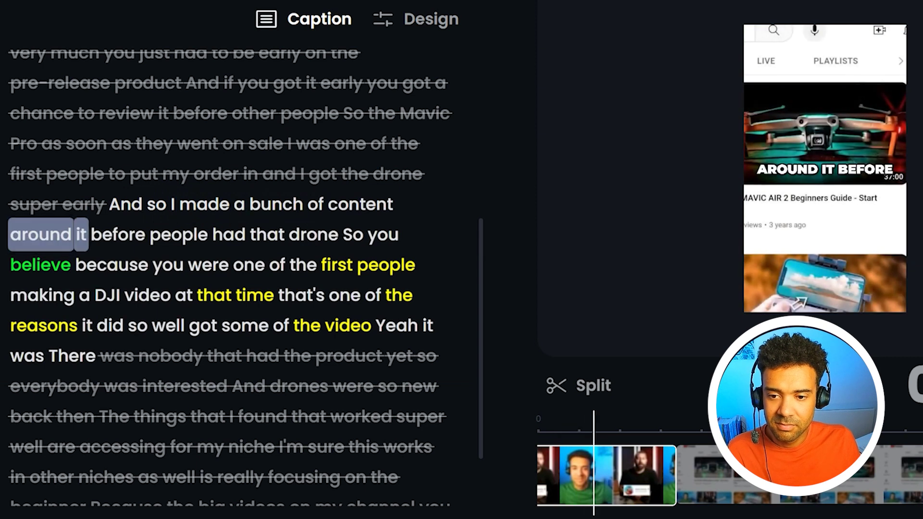
pyautogui.press('space')
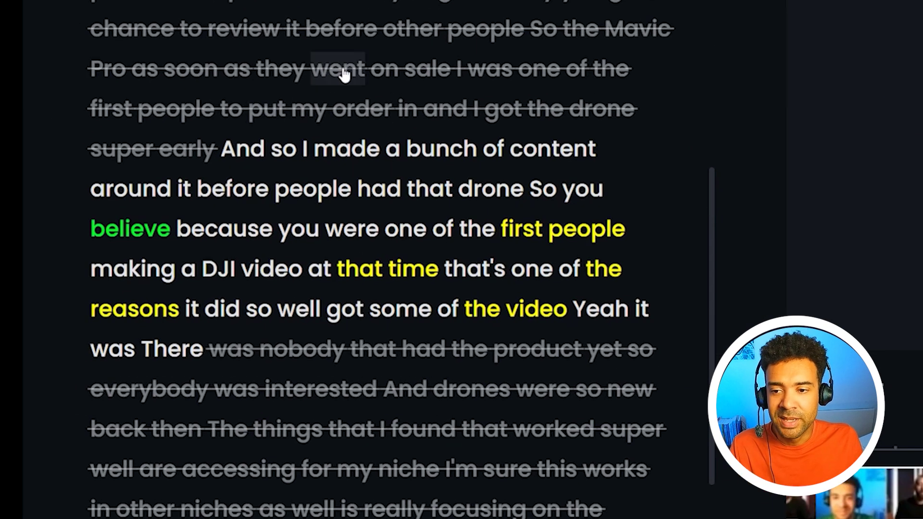
# - Extend the clip's start back to the word "went" in "went on sale" in the transcript
pyautogui.moveTo(374, 87)
pyautogui.click(332, 14)
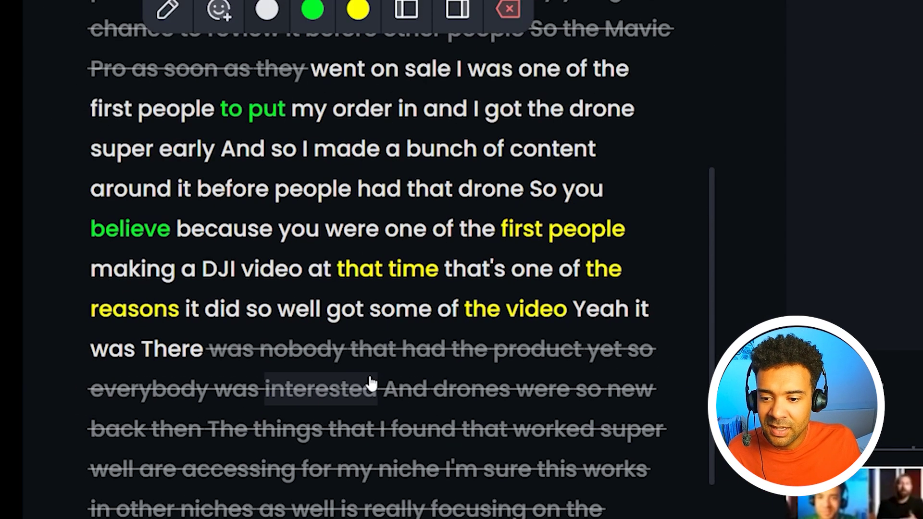
pyautogui.click(447, 289)
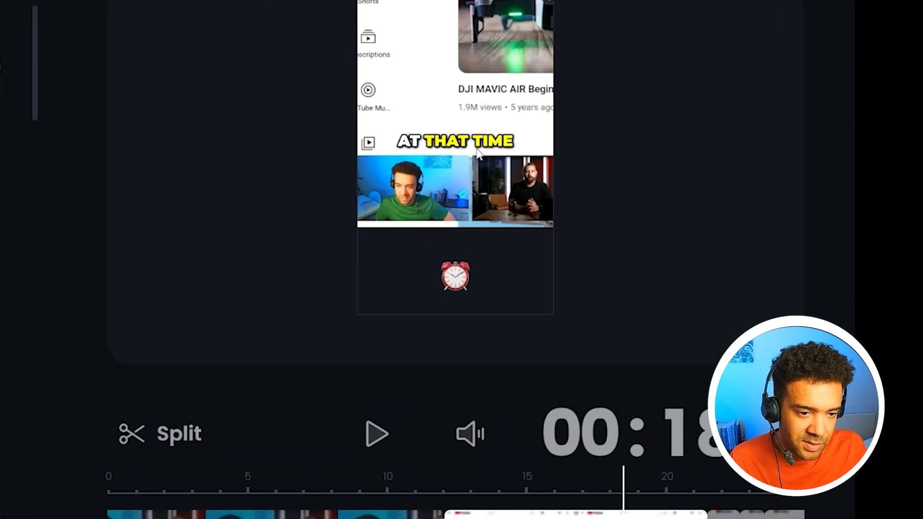
# - Turn off Auto emojis for the clip and look through the other design settings, including the AI keywords highlighter and layout settings
pyautogui.moveTo(34, 48); pyautogui.dragTo(34, 518)
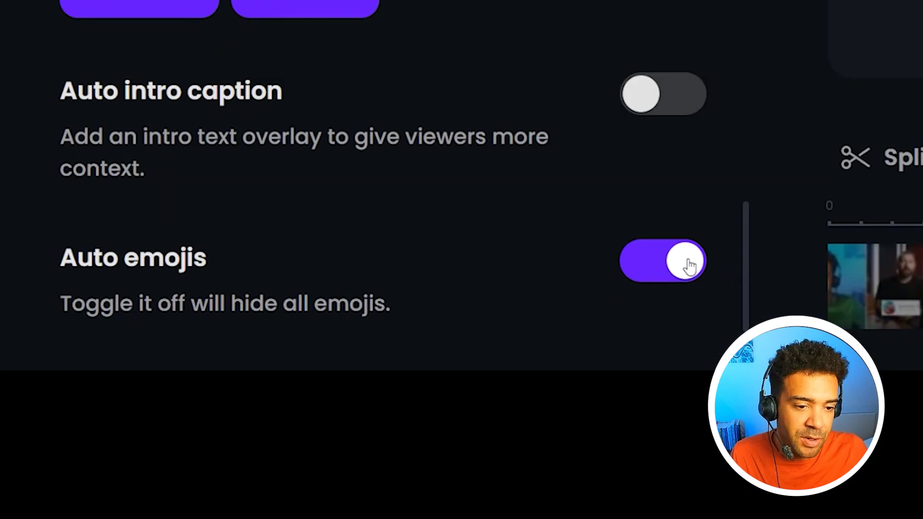
pyautogui.click(689, 265)
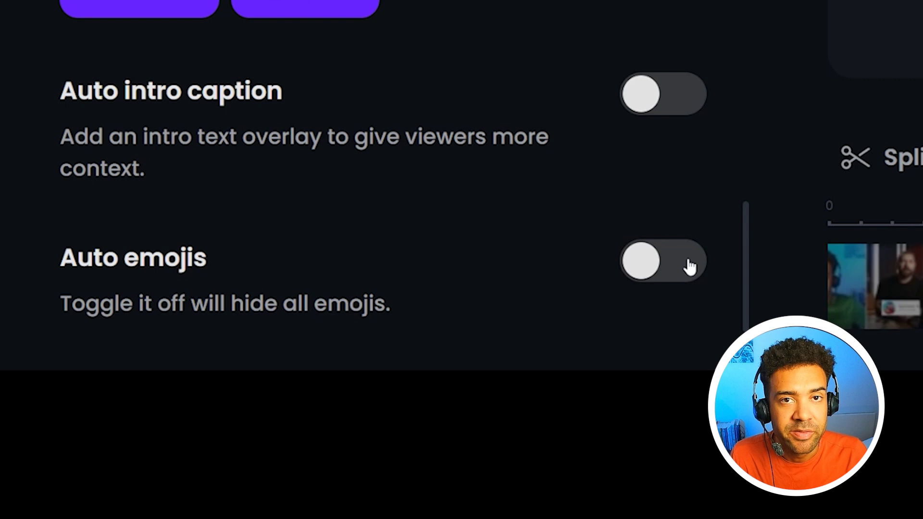
pyautogui.moveTo(744, 298); pyautogui.dragTo(739, 195)
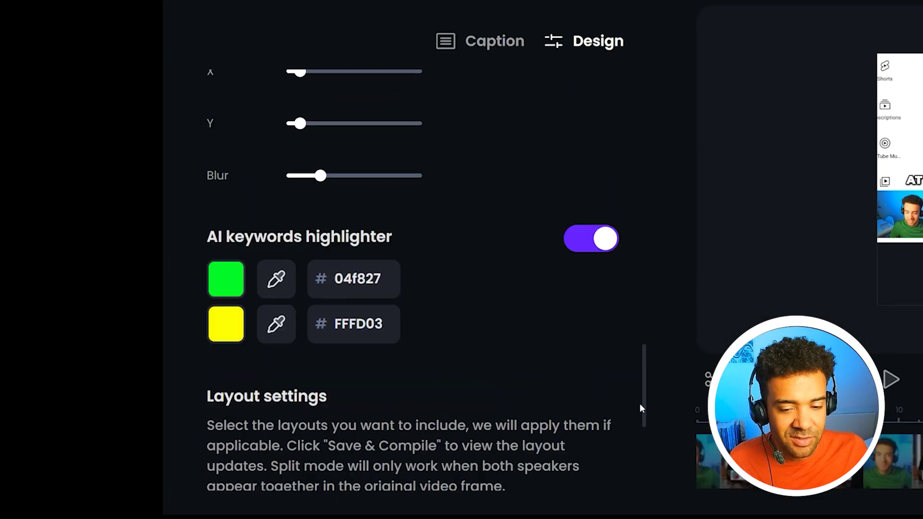
pyautogui.moveTo(640, 409); pyautogui.dragTo(630, 127)
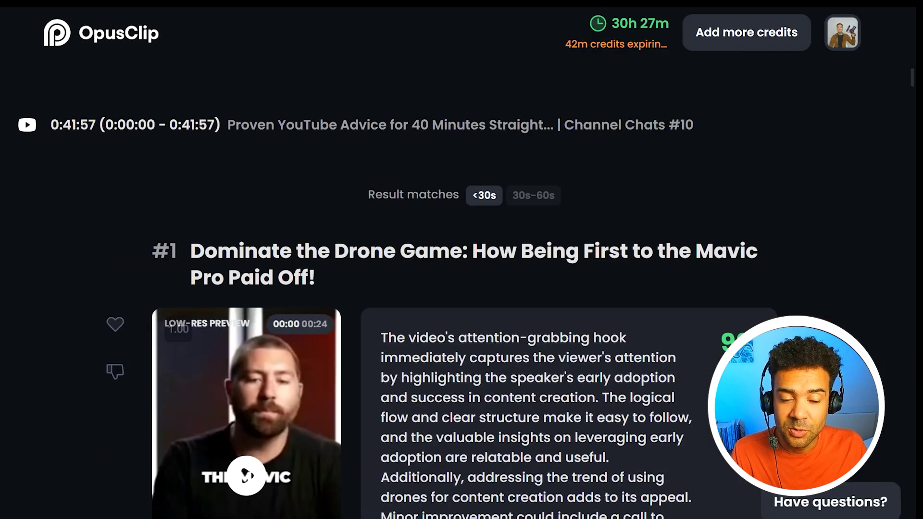
# - Open the sharing options of the first-ranked clip and examine the posting settings for YouTube Shorts, TikTok and Instagram Reels
pyautogui.scroll(-5, 792, 178)
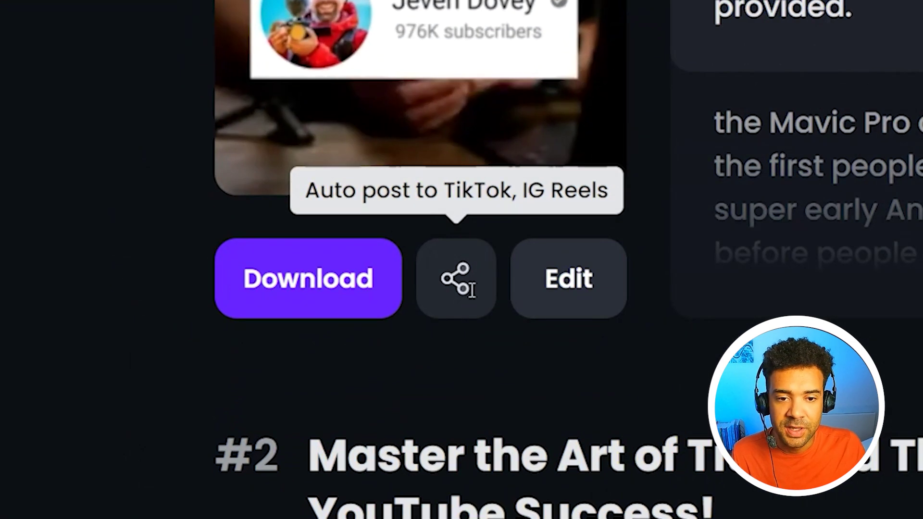
pyautogui.click(262, 350)
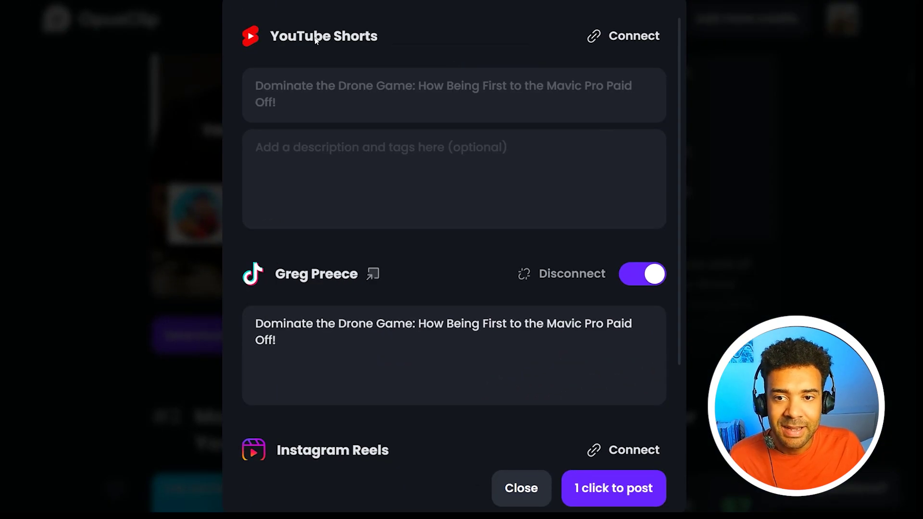
pyautogui.scroll(-3, 307, 425)
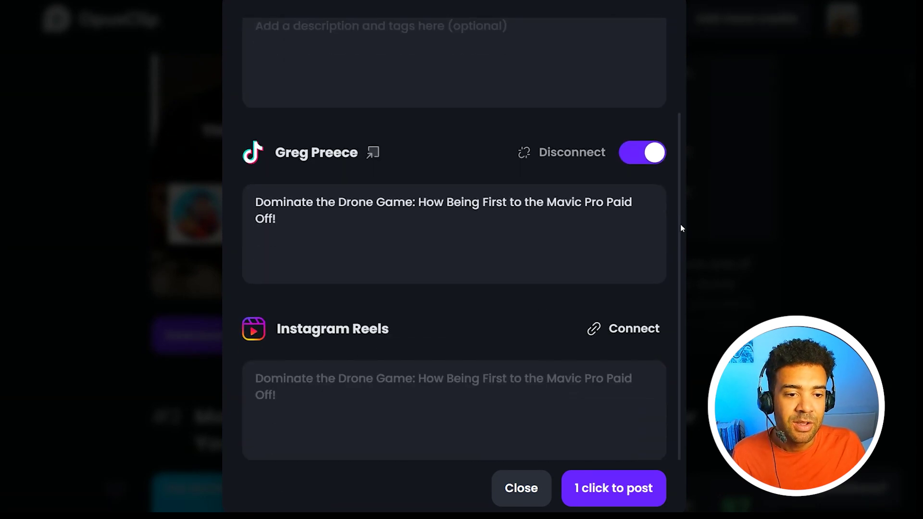
pyautogui.scroll(1, 676, 342)
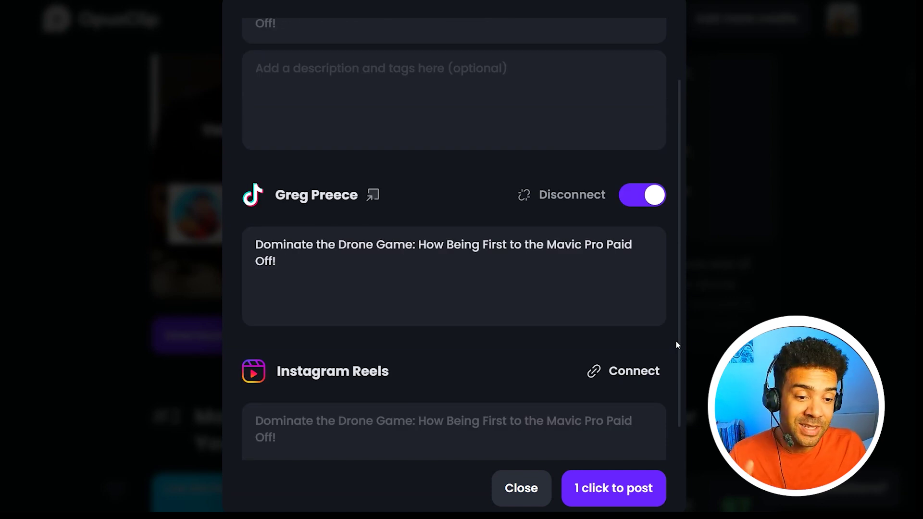
pyautogui.scroll(2, 677, 341)
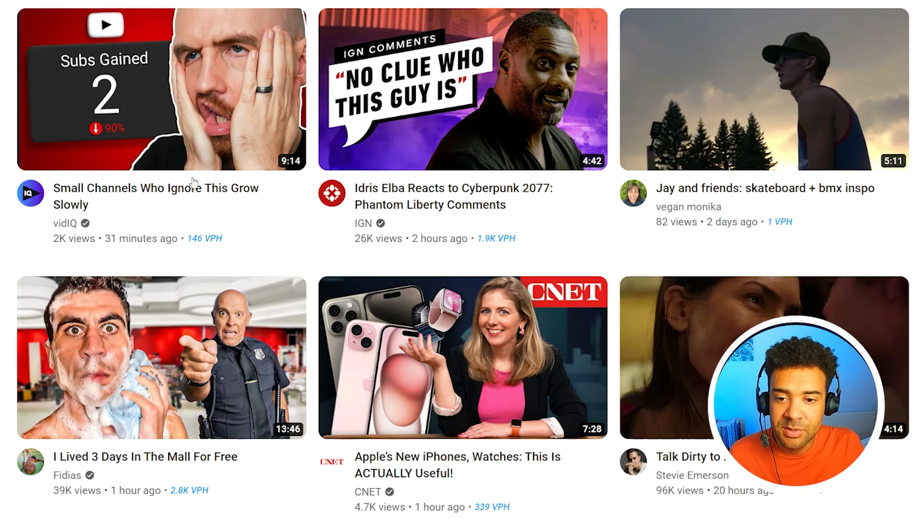
# - Copy the link of vidIQ's "Small Channels Who Ignore This Grow Slowly" from YouTube and paste it into OpusClip as the source video
pyautogui.rightClick(194, 183)
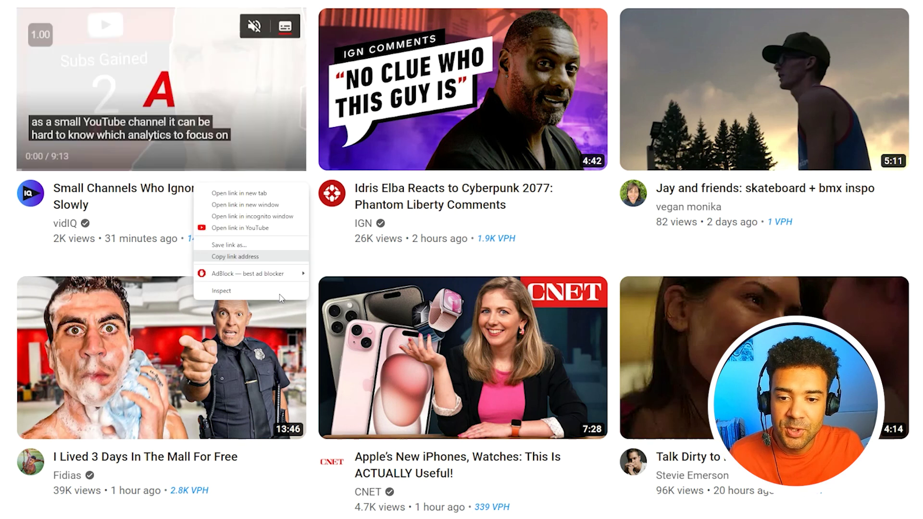
pyautogui.click(236, 256)
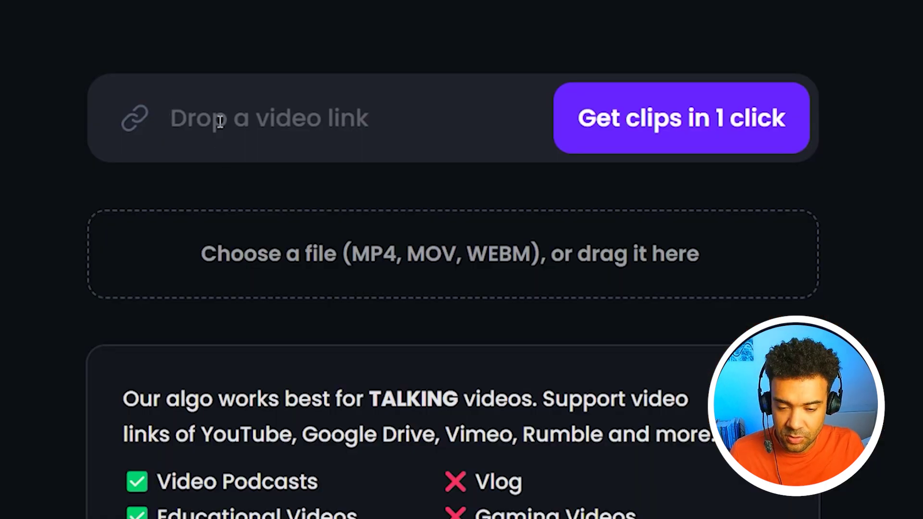
pyautogui.click(220, 121)
pyautogui.hotkey('ctrl', 'v')
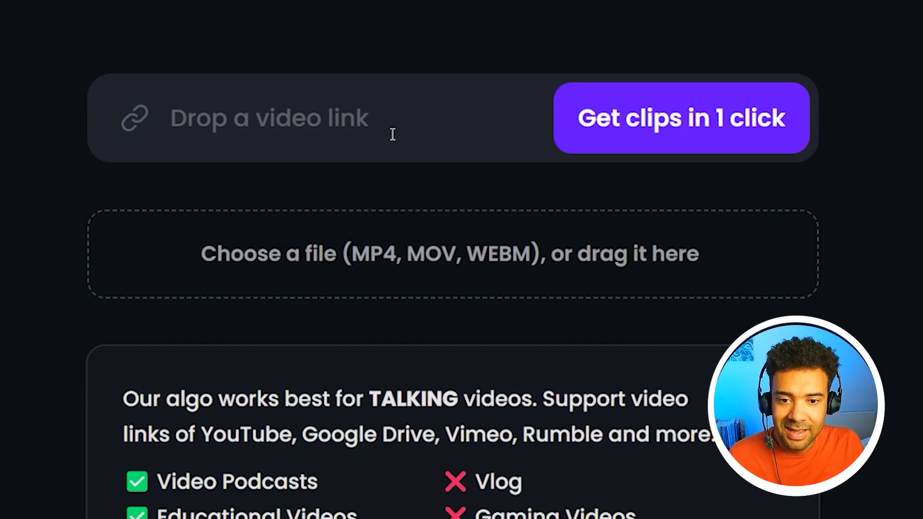
pyautogui.hotkey('ctrl', 'v')
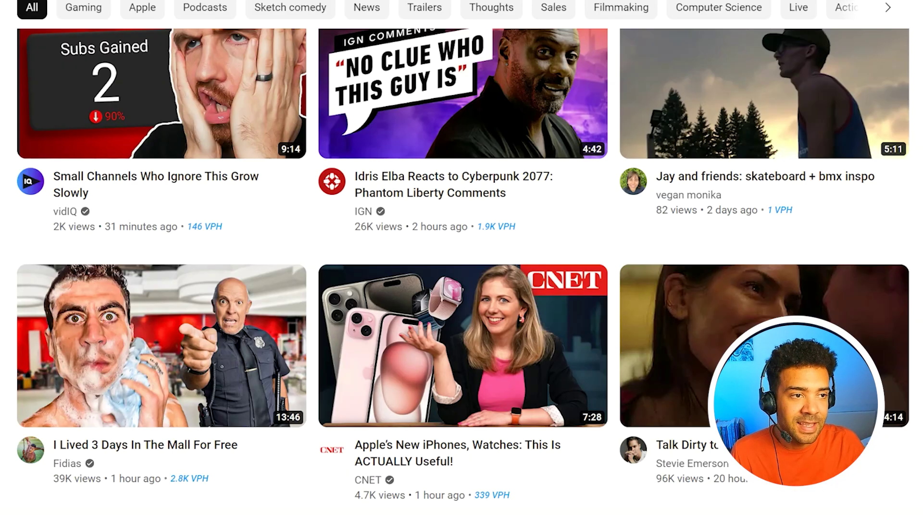
# - Switch to the YouTube home feed and browse its suggested videos, from the Shorts section down to Top news
pyautogui.scroll(-10, 463, 274)
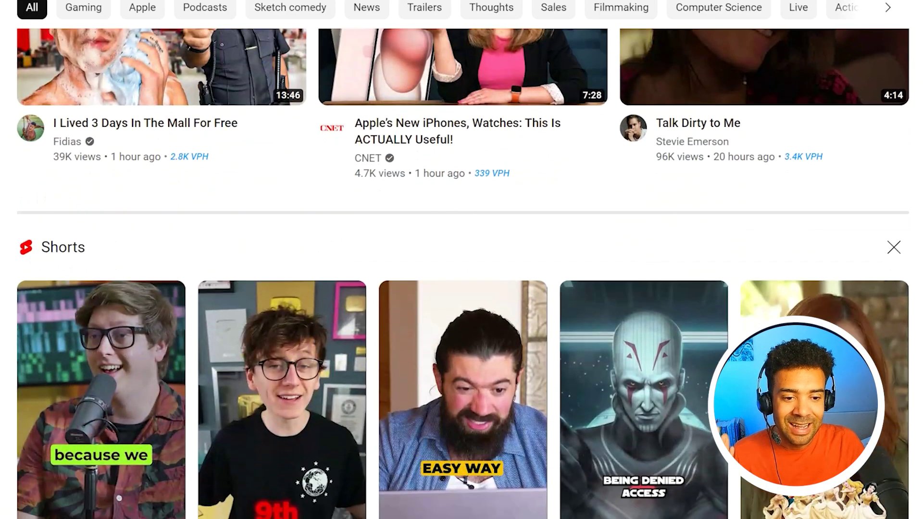
pyautogui.scroll(1, 463, 273)
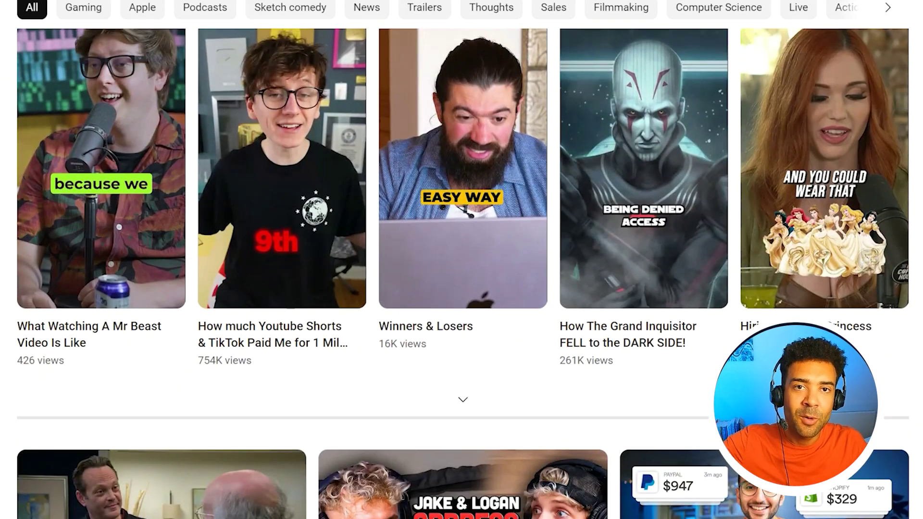
pyautogui.scroll(-10, 464, 273)
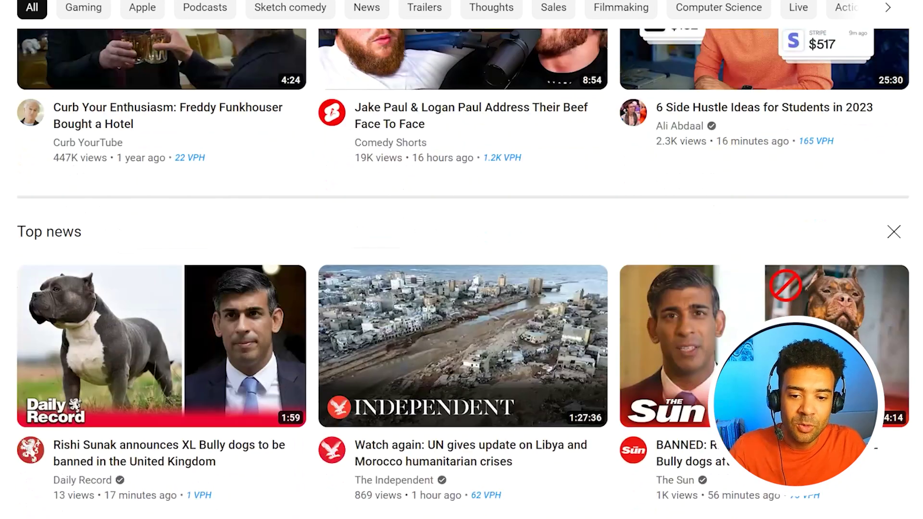
pyautogui.scroll(-1, 463, 273)
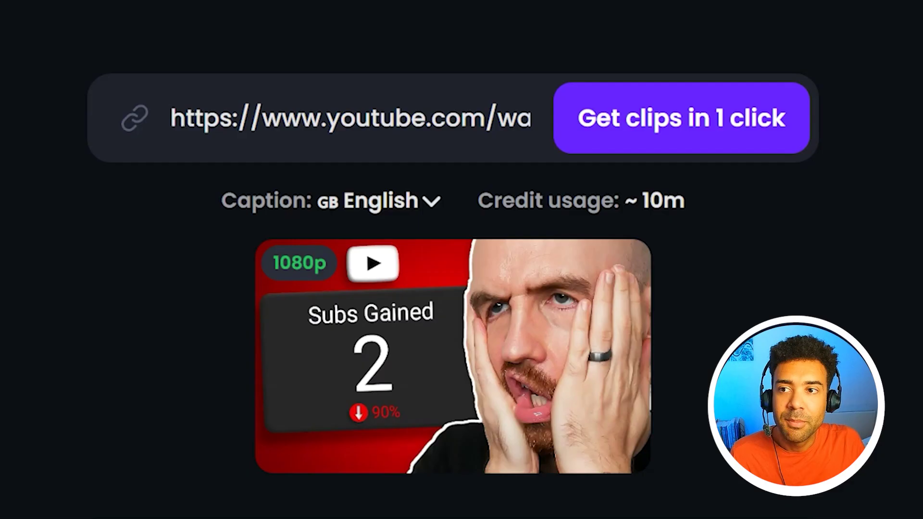
# - Return to OpusClip, open the account's dashboard and look through the existing clip projects
pyautogui.click(877, 26)
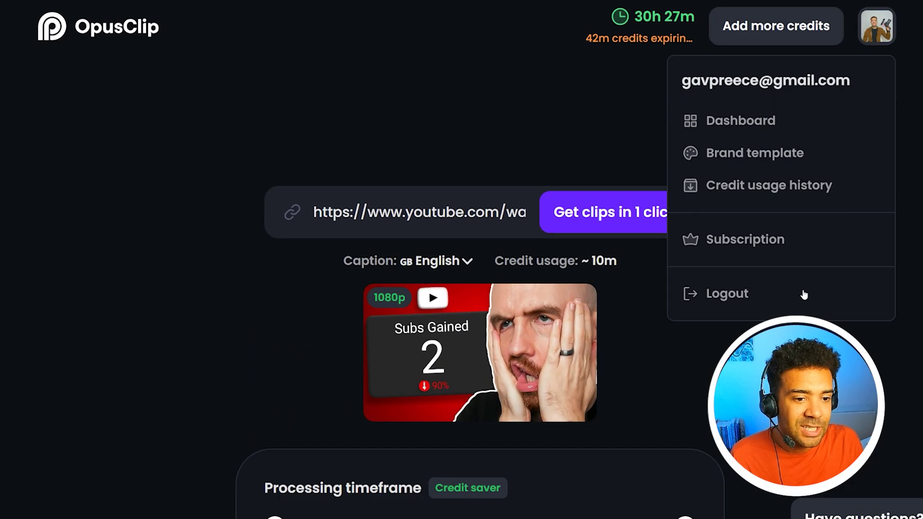
pyautogui.click(732, 120)
pyautogui.scroll(-5, 480, 240)
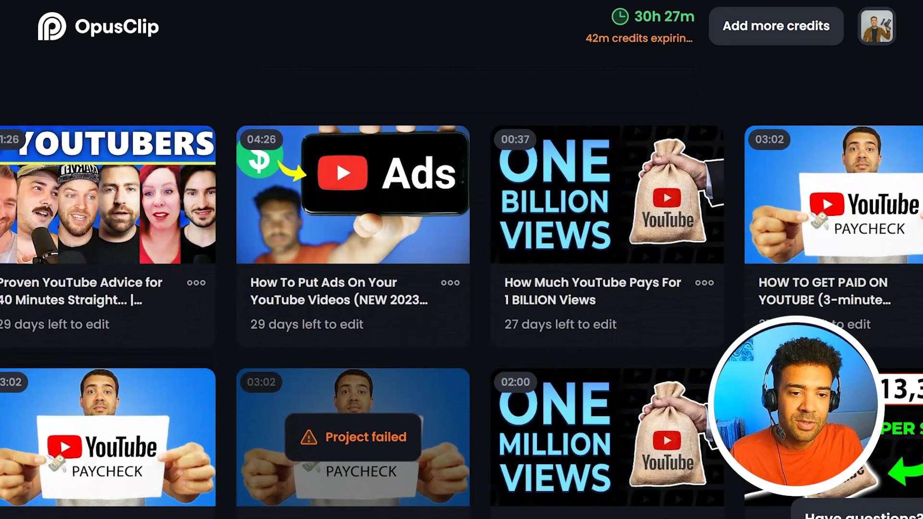
pyautogui.scroll(-1, 462, 288)
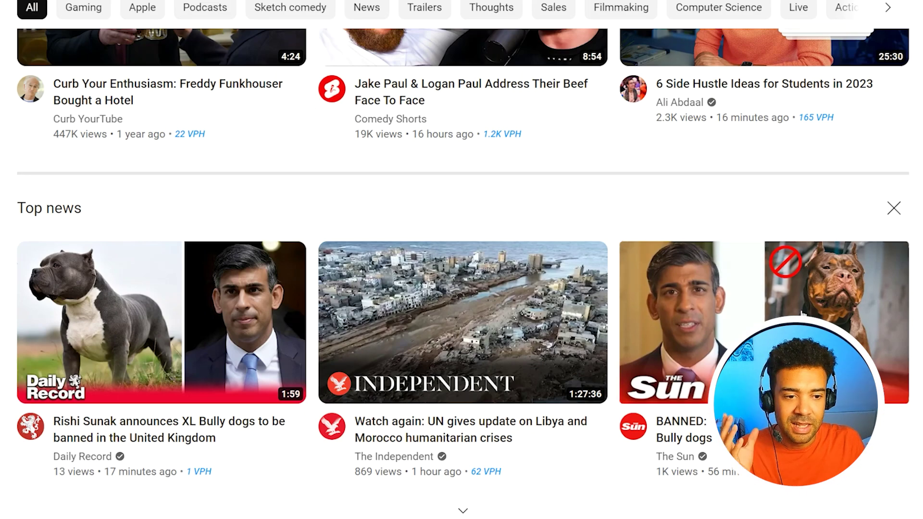
# - Switch back to the YouTube home feed and look over the suggested videos above the Top news section
pyautogui.scroll(4, 914, 370)
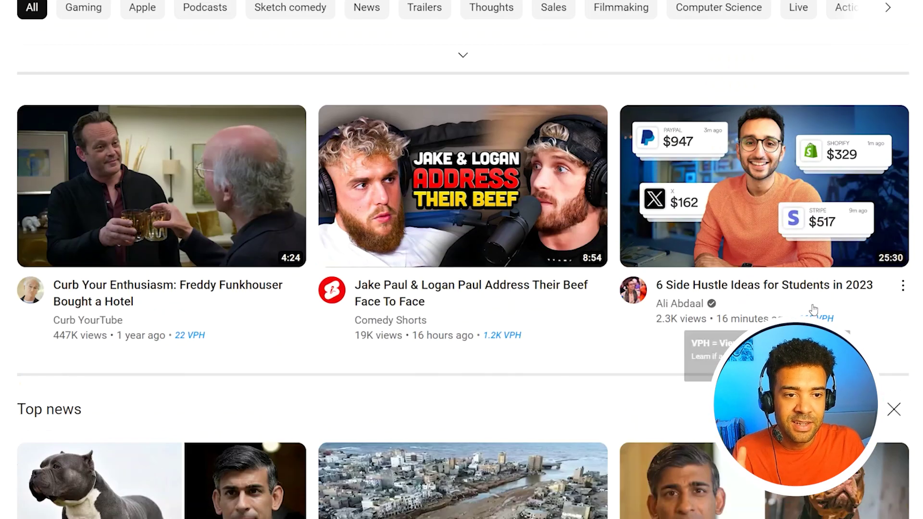